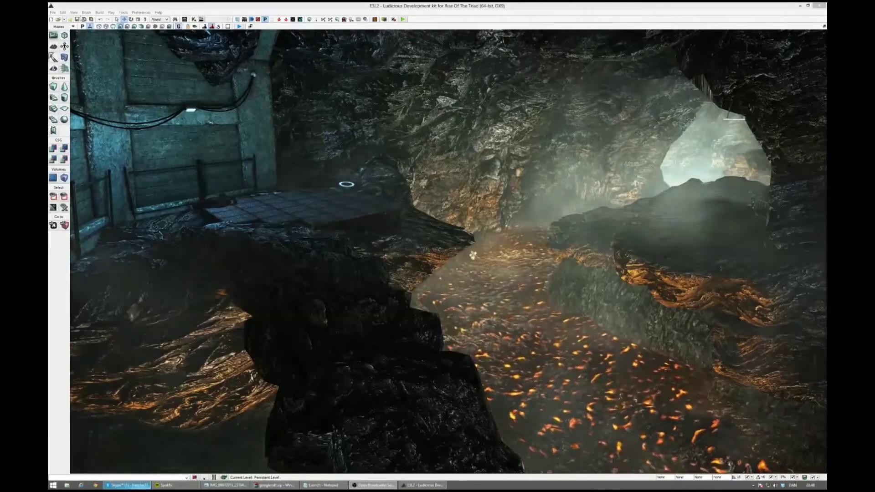
Step: Open the recent map ClassicROTT_Start and view its stone floor
click(102, 6)
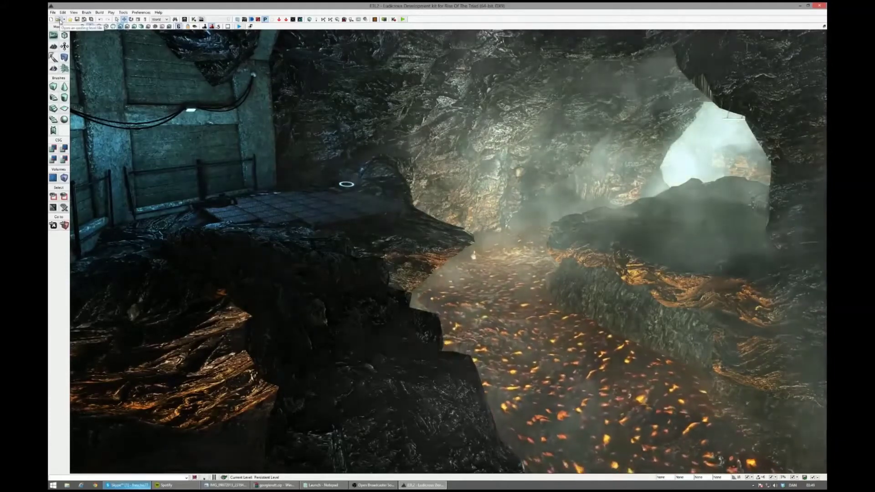
click(65, 20)
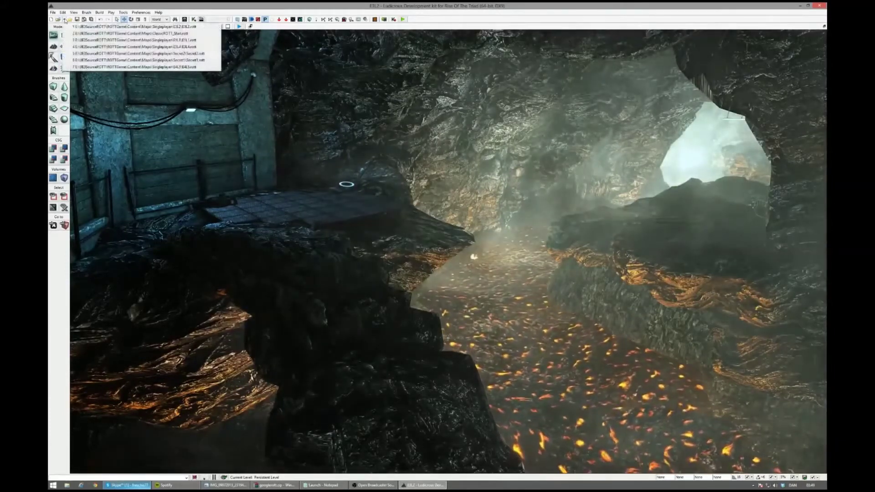
click(129, 33)
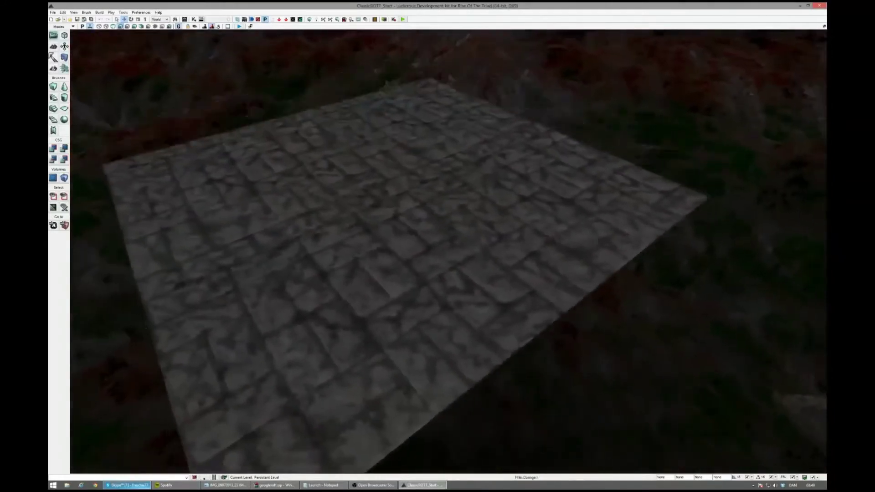
mouse_move(554, 342)
mouse_down()
mouse_move(547, 370)
mouse_move(538, 337)
mouse_up()
right_drag(538, 336, 524, 317)
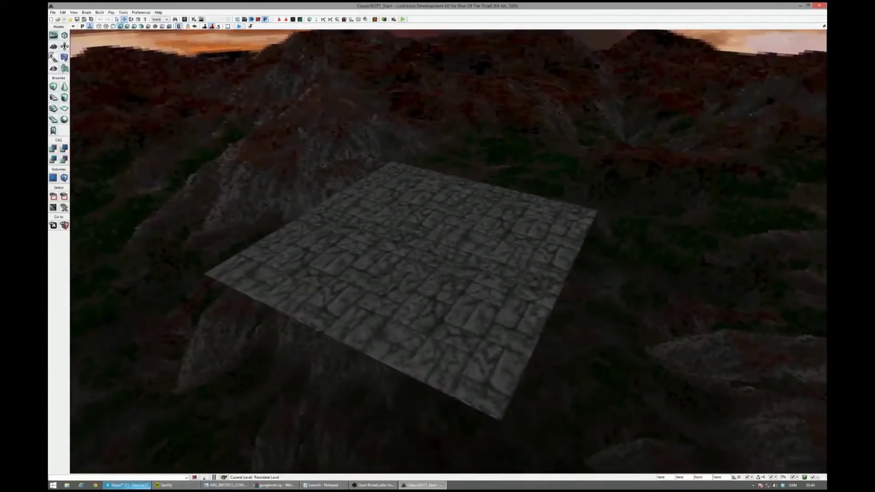
Step: Open the Content Browser, widen its package list and filter the packages by "class"
click(184, 19)
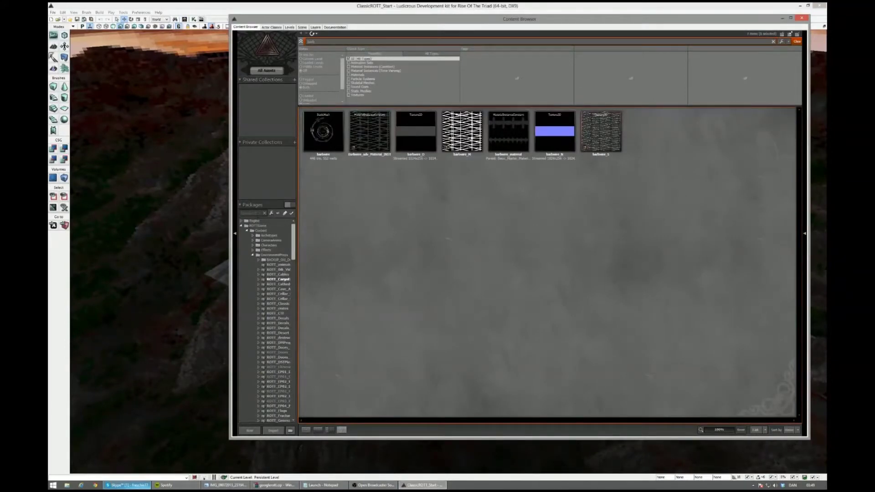
drag(299, 190, 347, 190)
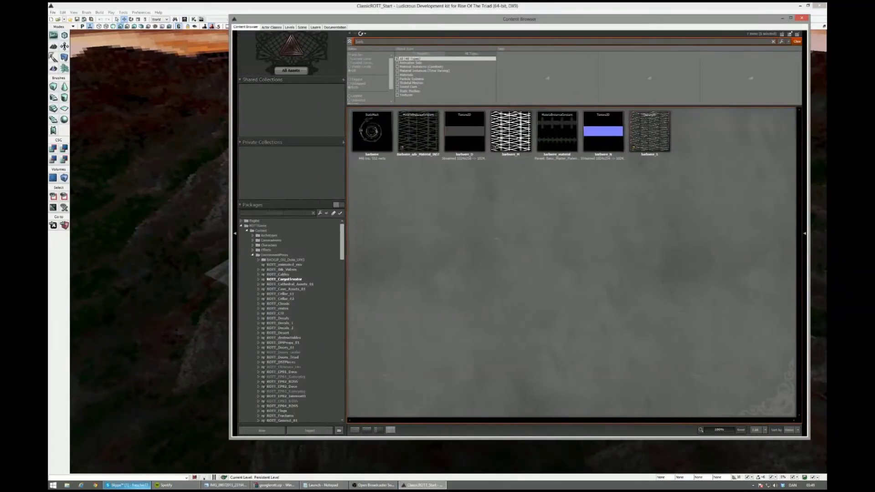
text(class)
click(272, 231)
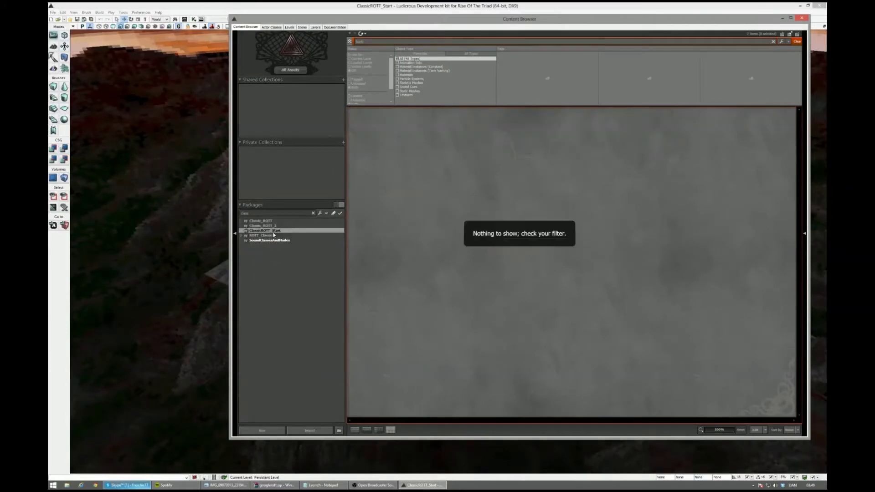
click(410, 91)
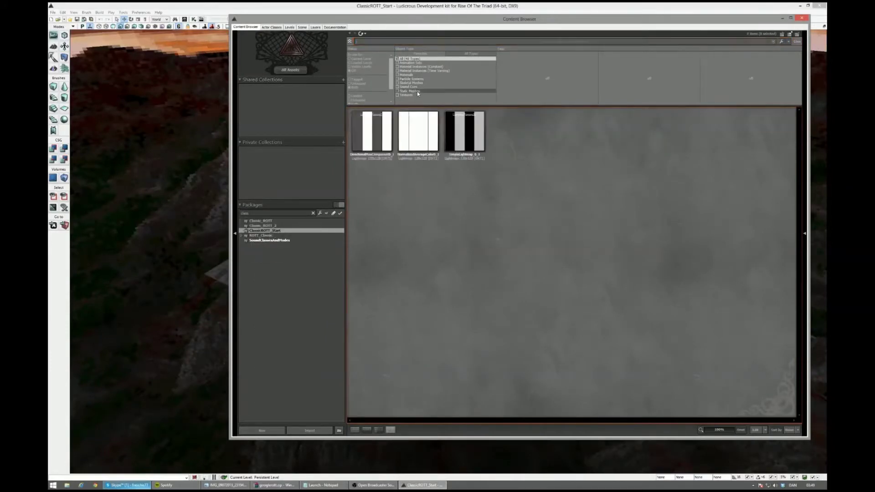
Step: Fully load the ROTT_Classic package and show only its static meshes
click(276, 235)
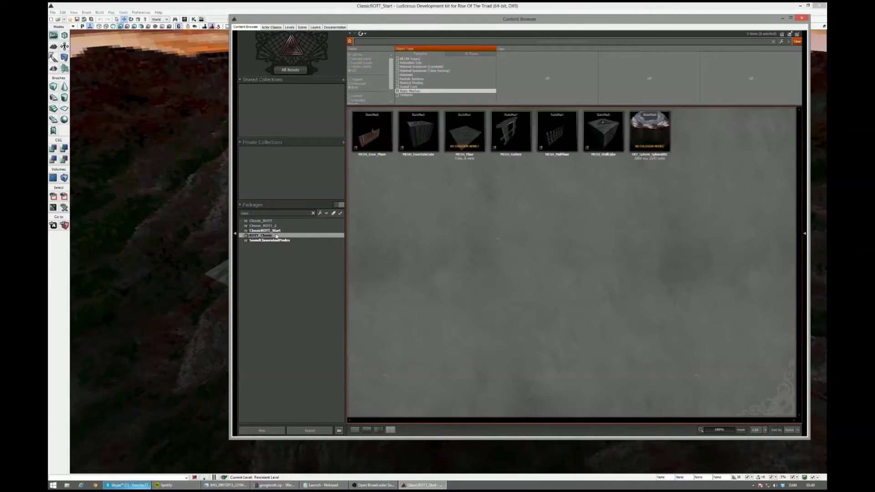
right_click(276, 234)
click(293, 242)
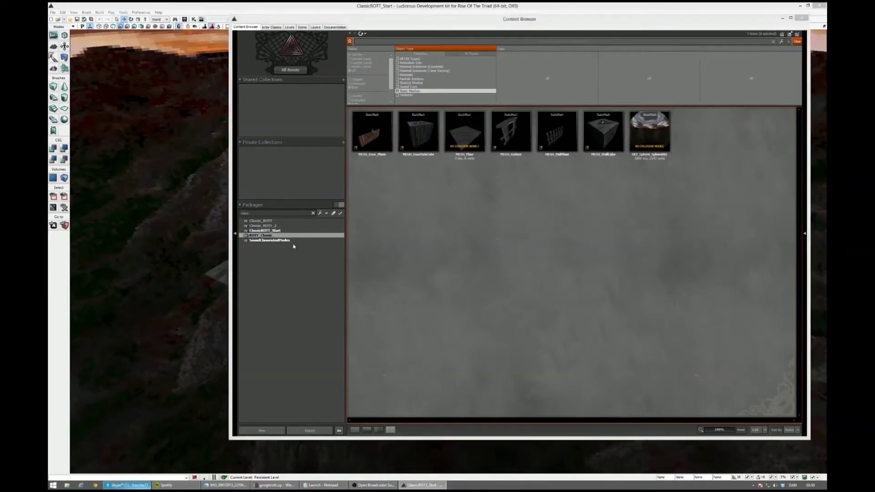
click(461, 149)
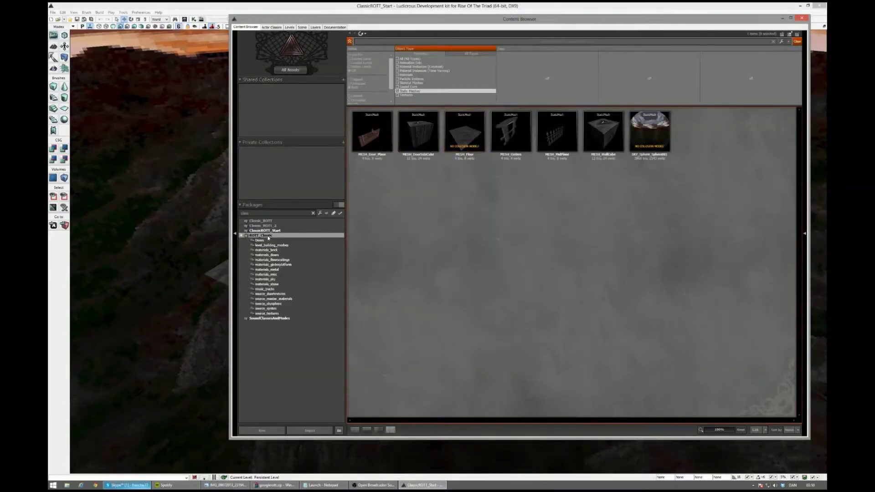
click(289, 240)
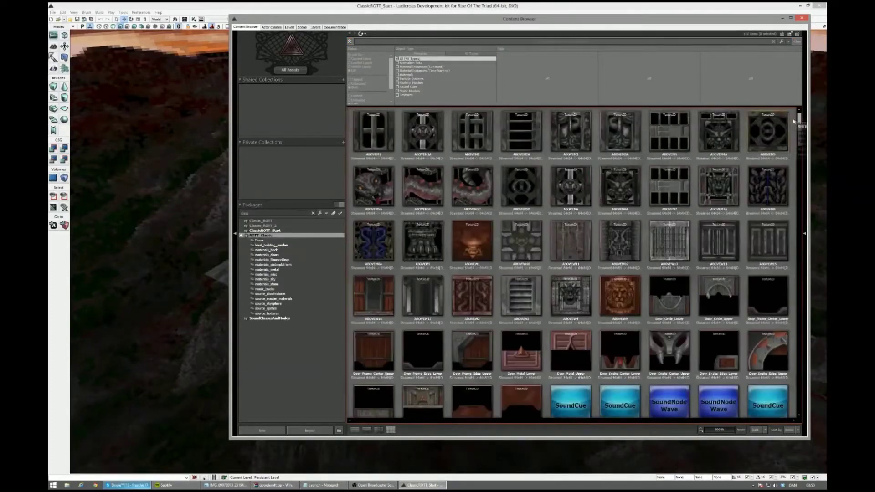
drag(798, 135, 767, 131)
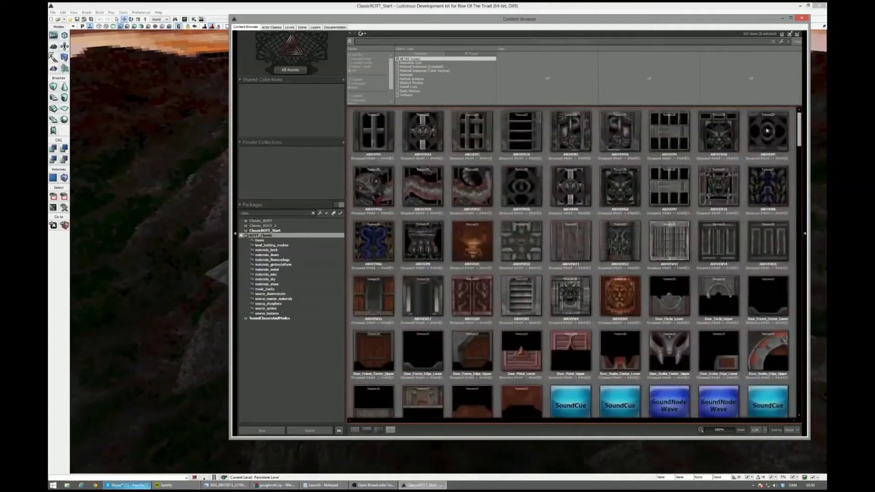
click(413, 92)
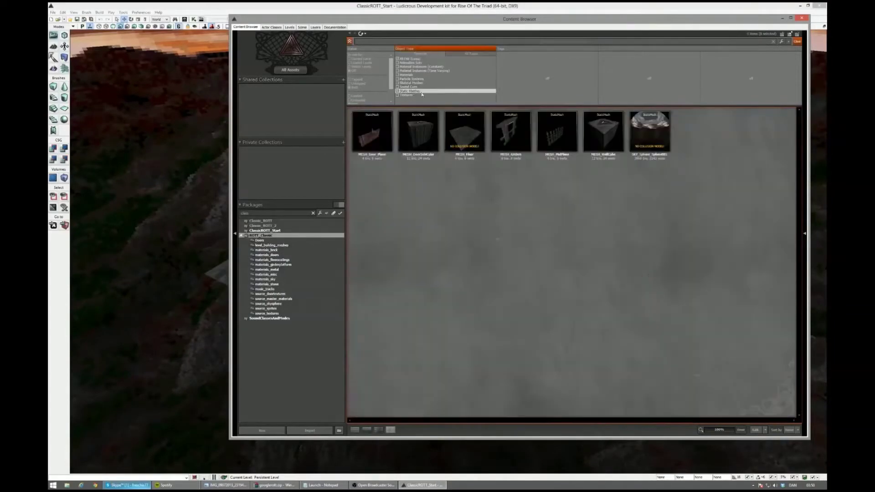
Step: Set the drag grid snap to 128 and shrink the Content Browser so the level stays visible beside it
drag(444, 22, 371, 38)
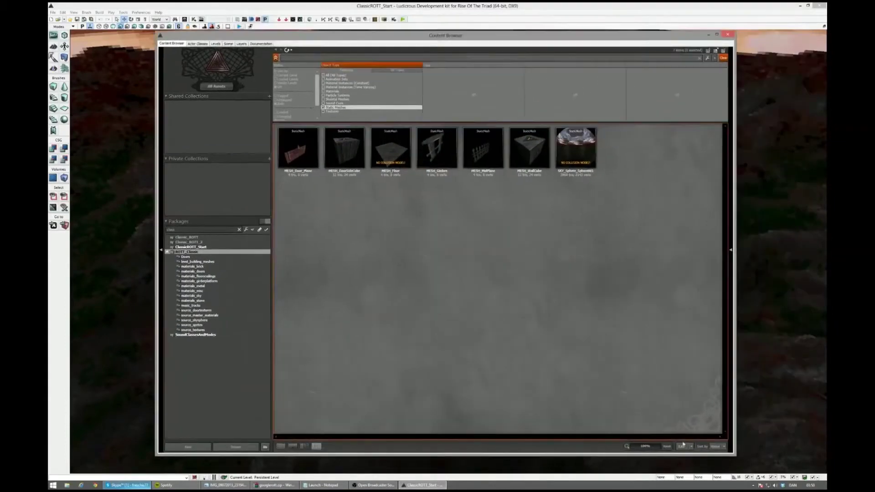
click(752, 477)
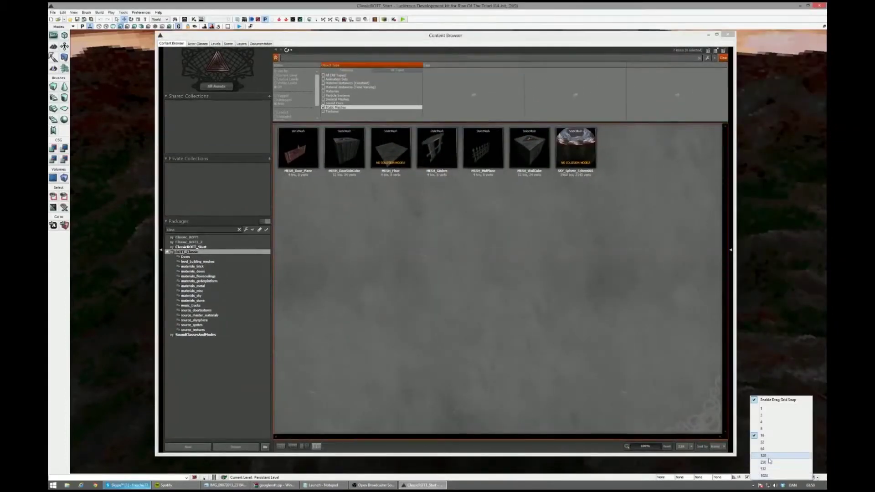
click(769, 457)
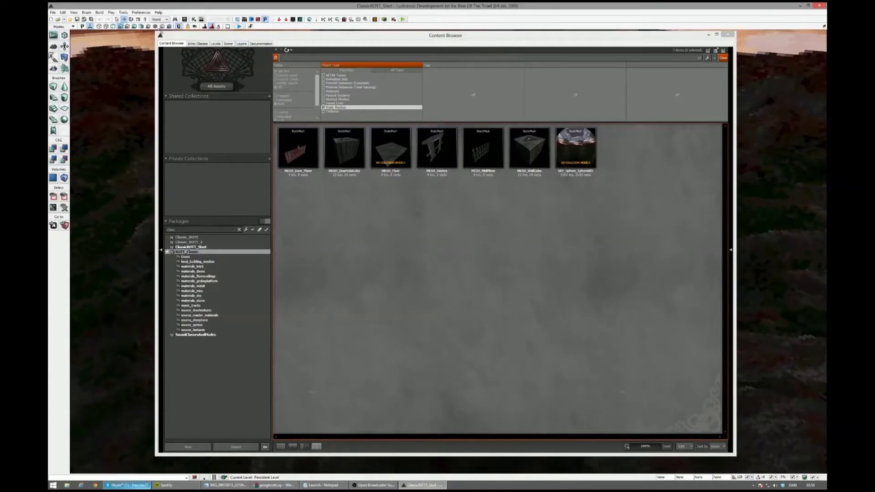
drag(160, 34, 395, 82)
drag(534, 87, 614, 56)
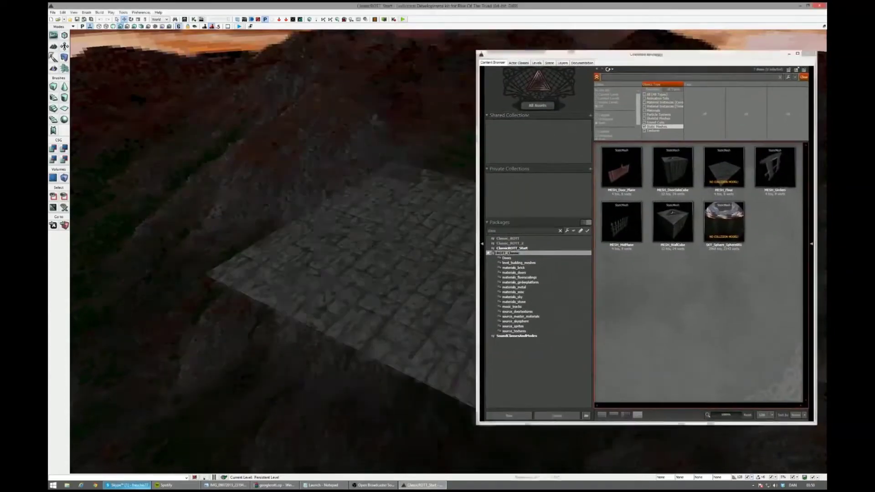
Step: Duplicate a corner floor tile twice to add a third row of two tiles along one side of the floor
mouse_move(299, 200)
right_down()
mouse_move(305, 237)
mouse_move(298, 201)
mouse_move(290, 205)
mouse_move(310, 185)
mouse_move(299, 200)
right_up()
click(298, 200)
key(g)
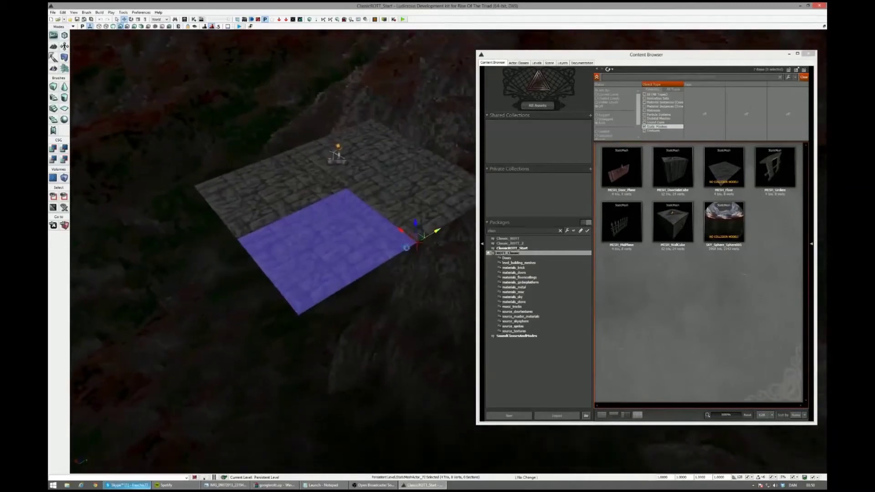
drag(407, 247, 338, 284)
right_drag(397, 256, 360, 269)
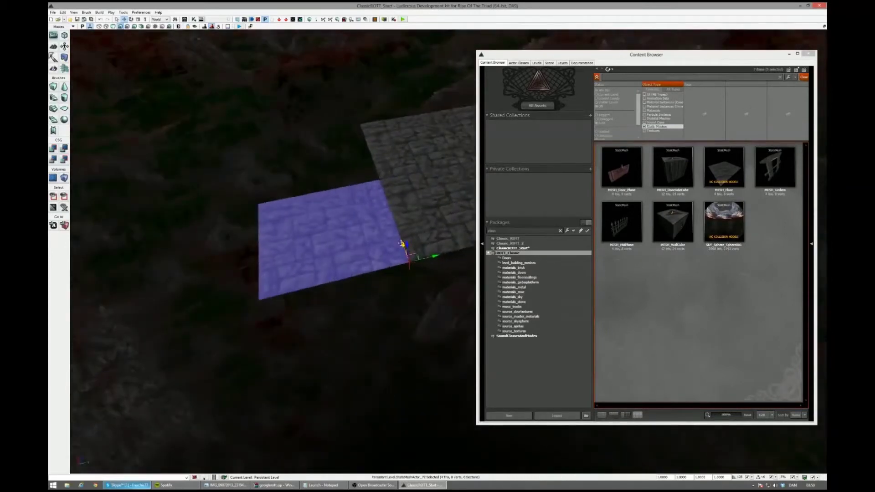
alt+drag(401, 243, 377, 166)
drag(587, 54, 600, 240)
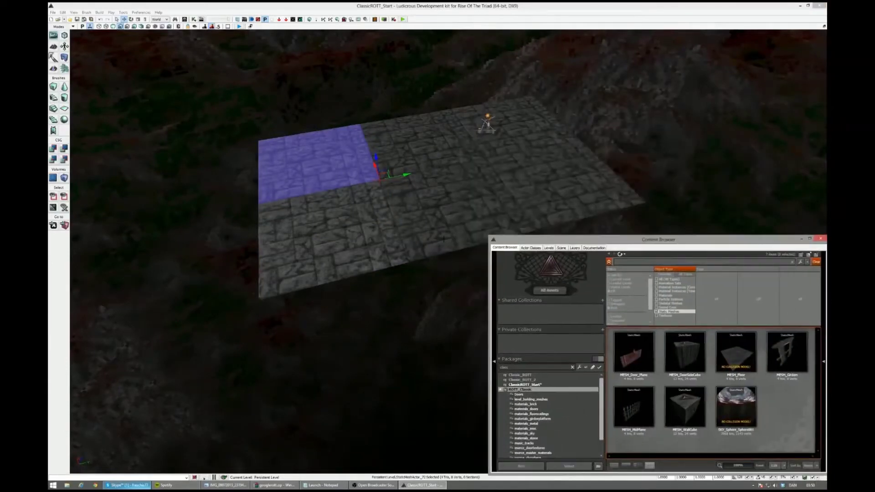
Step: Select a row of three floor tiles and duplicate it sideways to widen the floor
right_drag(360, 205, 511, 151)
ctrl+click(353, 197)
ctrl+click(449, 162)
alt+drag(391, 169, 299, 155)
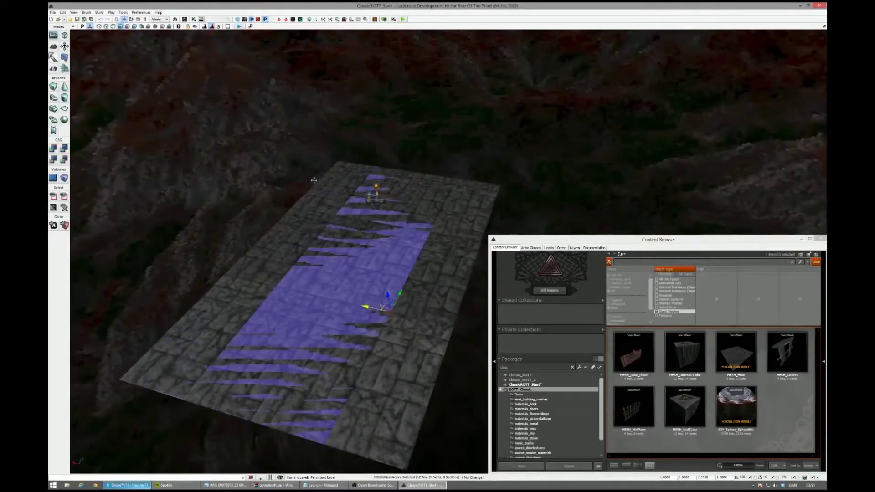
alt+drag(366, 307, 201, 269)
right_drag(200, 268, 132, 262)
Step: Select the three floor tiles along the far edge and duplicate them outward as another row
click(372, 162)
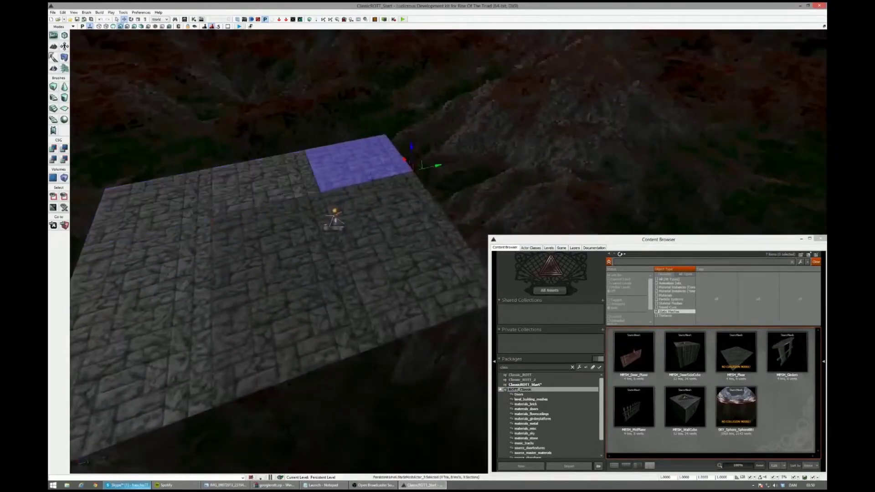
ctrl+click(413, 212)
ctrl+click(472, 266)
right_drag(472, 266, 513, 267)
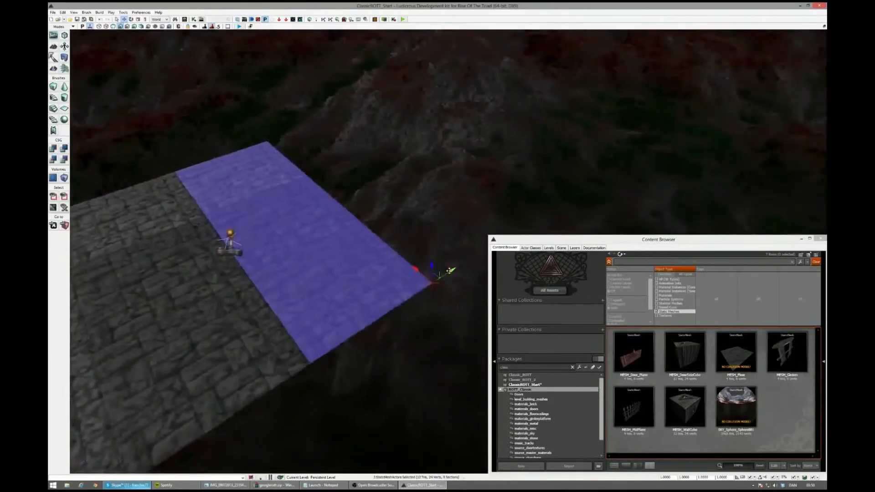
alt+drag(449, 270, 532, 216)
right_drag(532, 216, 485, 246)
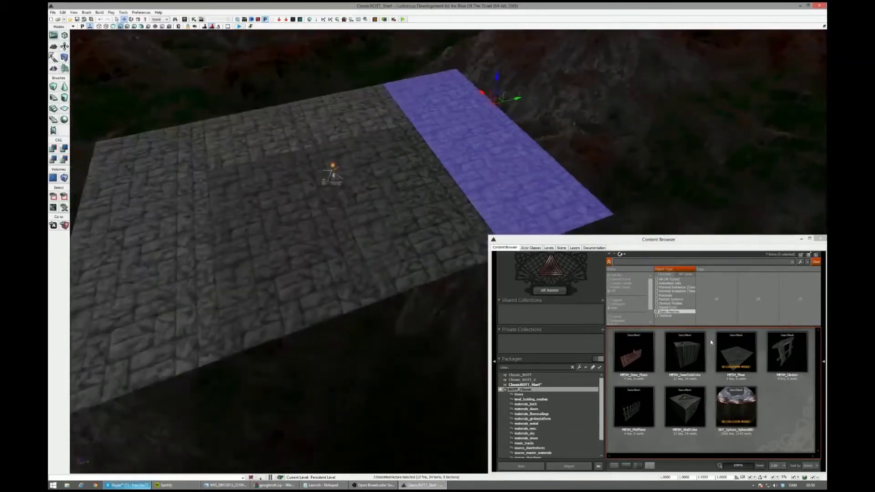
Step: Place a MESH_DoorSideCube on the floor and duplicate it into an L-shaped wall of five cubes
drag(694, 348, 293, 269)
mouse_move(293, 269)
right_down()
mouse_move(260, 262)
mouse_move(297, 269)
right_up()
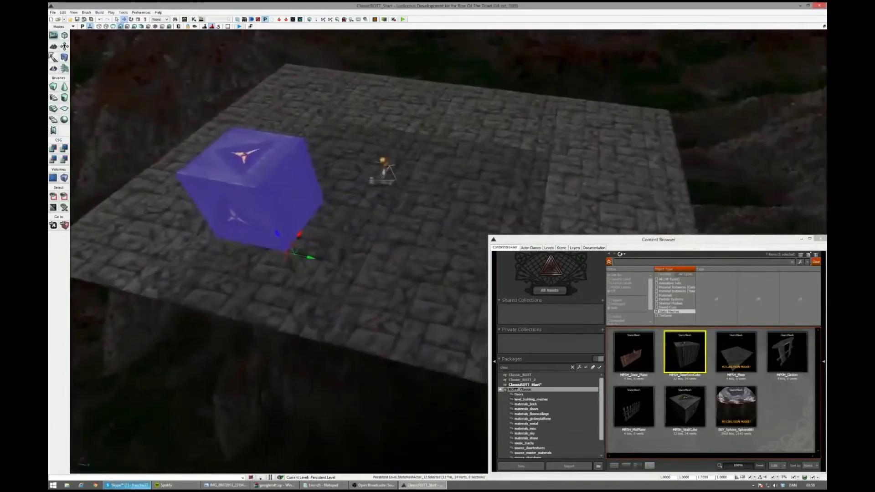
click(456, 180)
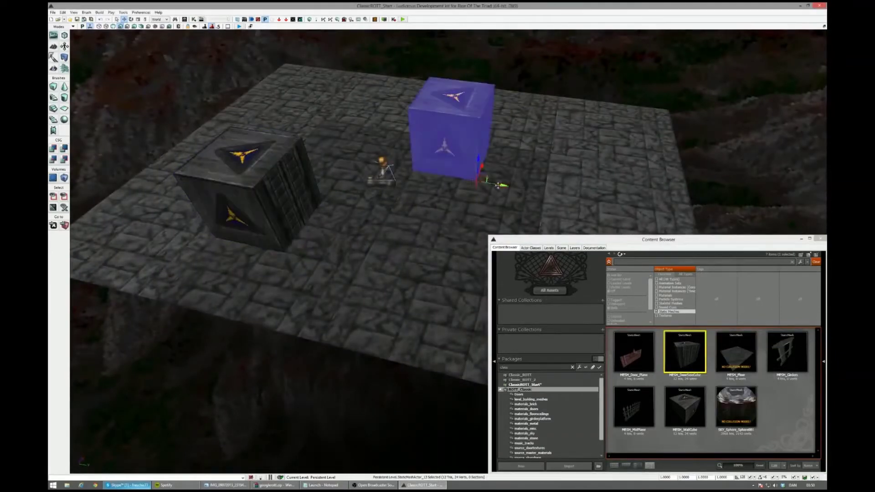
alt+drag(497, 186, 335, 186)
mouse_move(335, 186)
right_down()
mouse_move(319, 182)
mouse_move(351, 187)
right_up()
click(353, 153)
right_drag(381, 147, 251, 161)
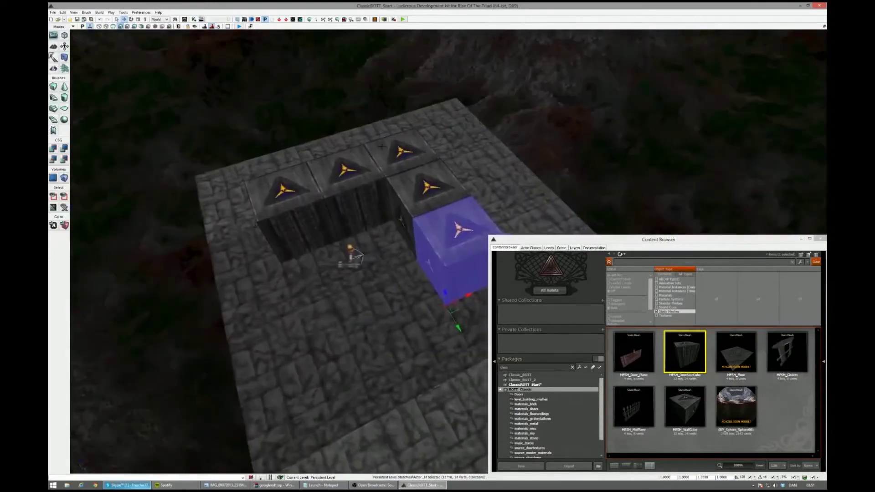
Step: Select all five cubes of the L-shaped wall and move them together to the far corner of the floor
ctrl+click(384, 148)
ctrl+click(422, 185)
ctrl+click(349, 176)
ctrl+click(294, 194)
drag(302, 256, 368, 189)
Step: Delete the two cubes of the wall's side arm, keeping the straight row of three
click(372, 171)
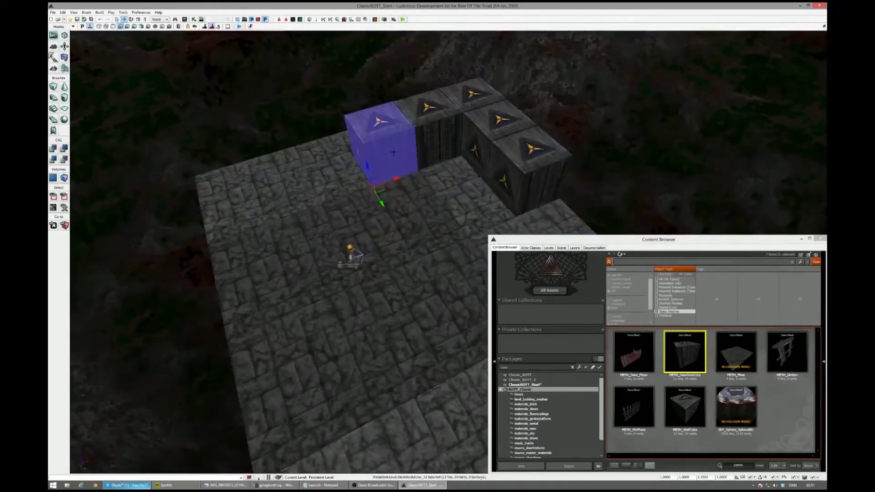
right_drag(372, 171, 415, 165)
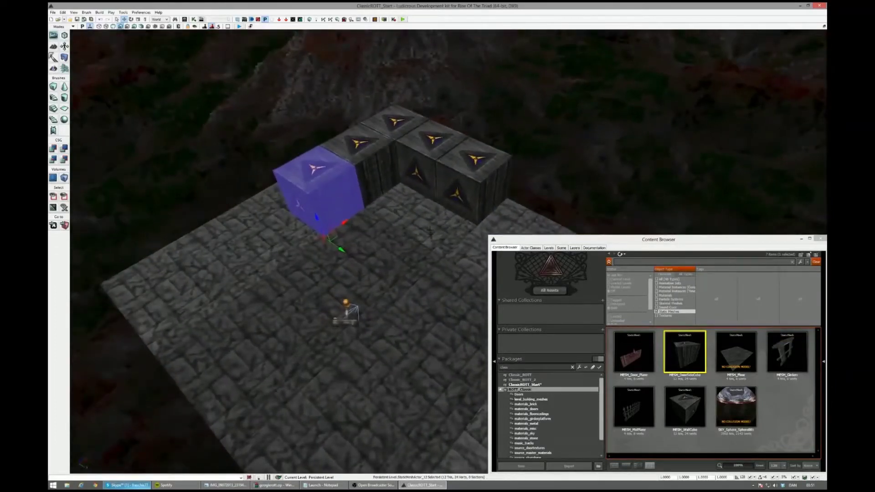
key(Delete)
click(364, 168)
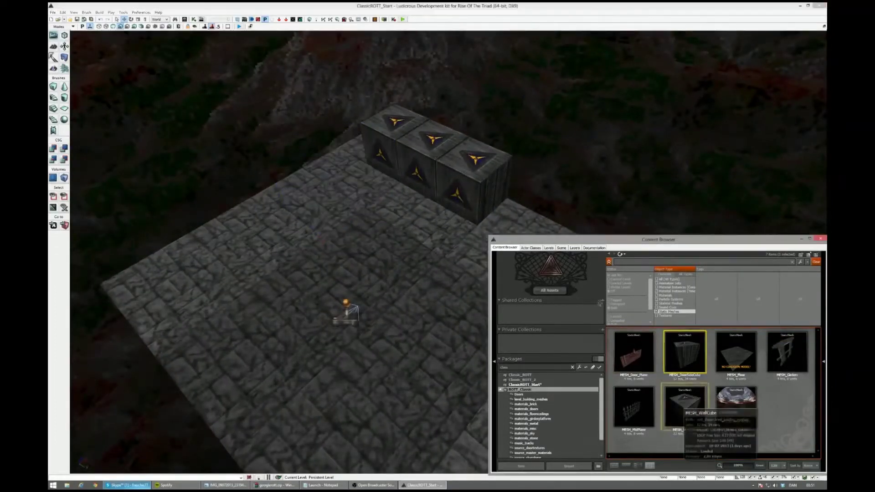
Step: Place a MESH_WallCube on the floor and align it with the end of the three-cube row
drag(685, 401, 541, 216)
right_drag(541, 215, 570, 210)
drag(500, 200, 478, 227)
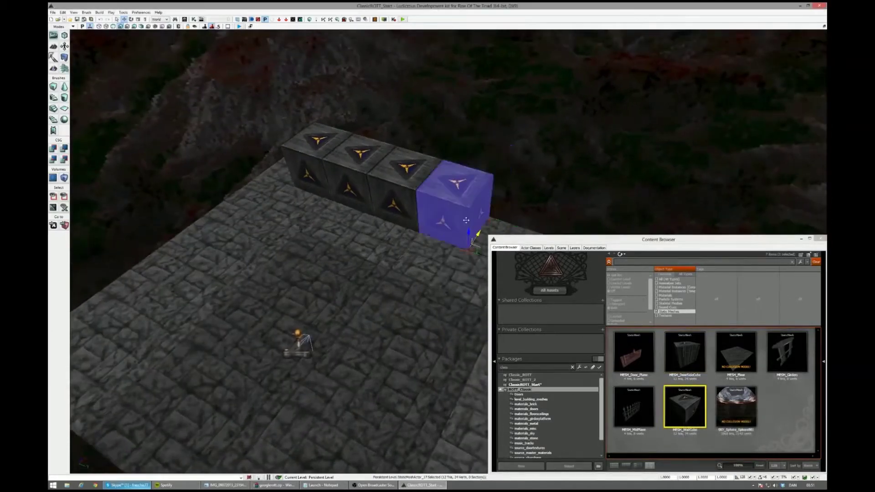
right_drag(478, 226, 486, 213)
Step: Duplicate the wall cube to stack upper blocks on the row and start a side wall from its far end
drag(485, 191, 465, 121)
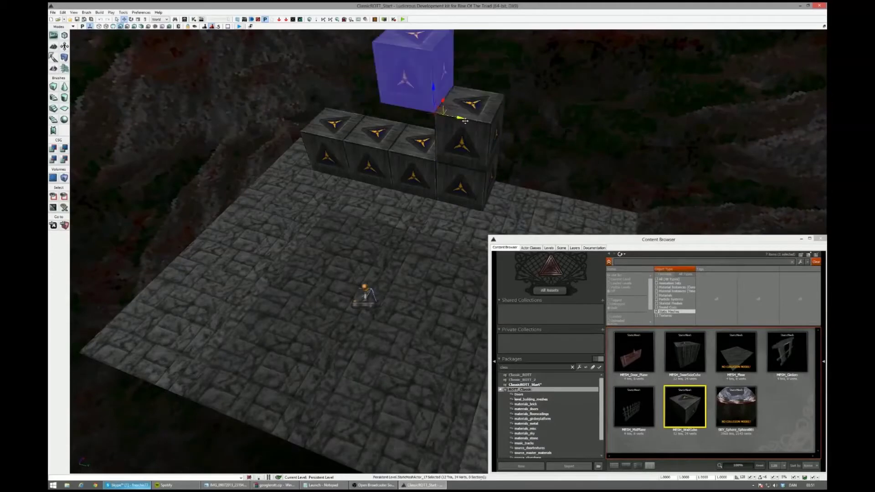
alt+drag(433, 86, 433, 130)
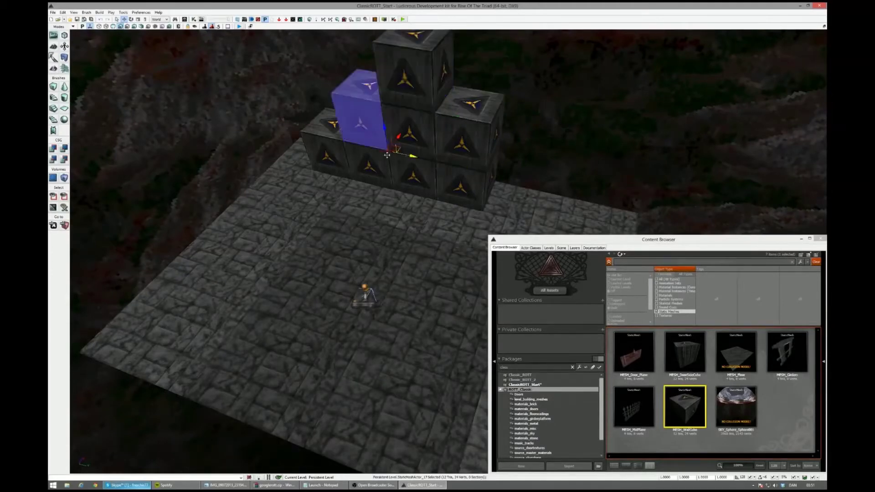
drag(387, 155, 349, 145)
right_drag(348, 144, 345, 104)
alt+drag(366, 185, 336, 196)
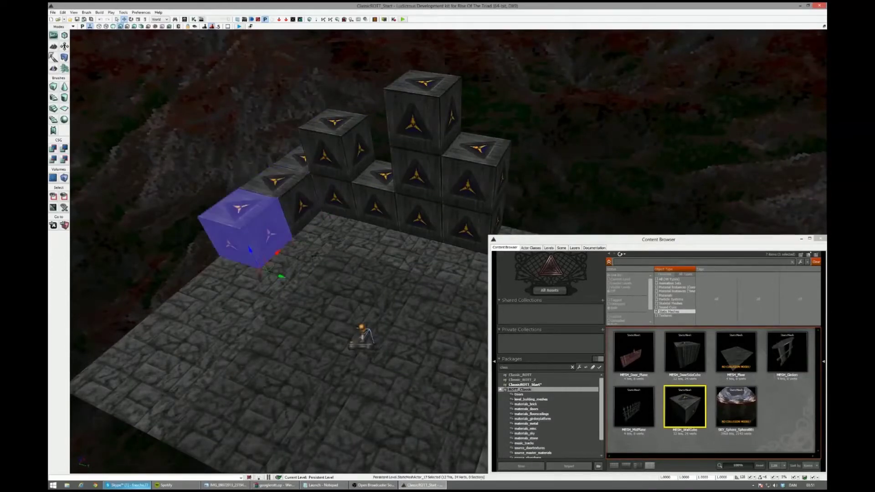
Step: Place a girder mesh on the floor beside the side wall's end and duplicate it to form a three-section fence along the edge
right_drag(314, 256, 305, 177)
key(g)
right_drag(324, 289, 362, 295)
mouse_move(277, 205)
right_down()
mouse_move(266, 205)
mouse_move(264, 219)
mouse_move(273, 218)
right_up()
drag(788, 354, 212, 269)
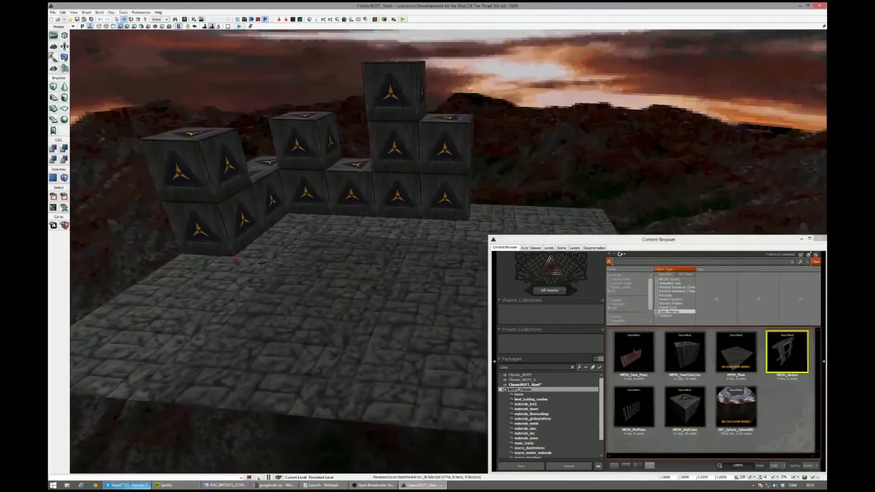
key(g)
right_drag(212, 268, 194, 268)
drag(321, 232, 202, 313)
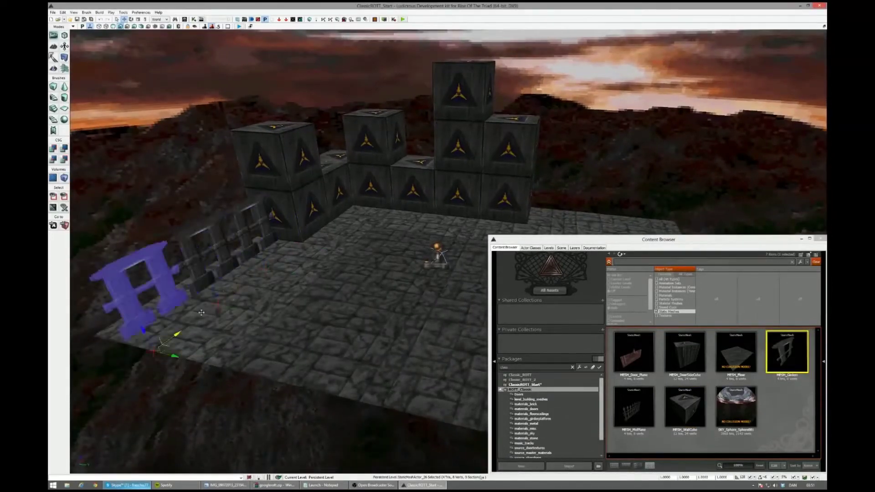
Step: Select the four floor tiles along the open edge opposite the three-cube wall row and duplicate the strip outward twice
right_drag(160, 347, 150, 369)
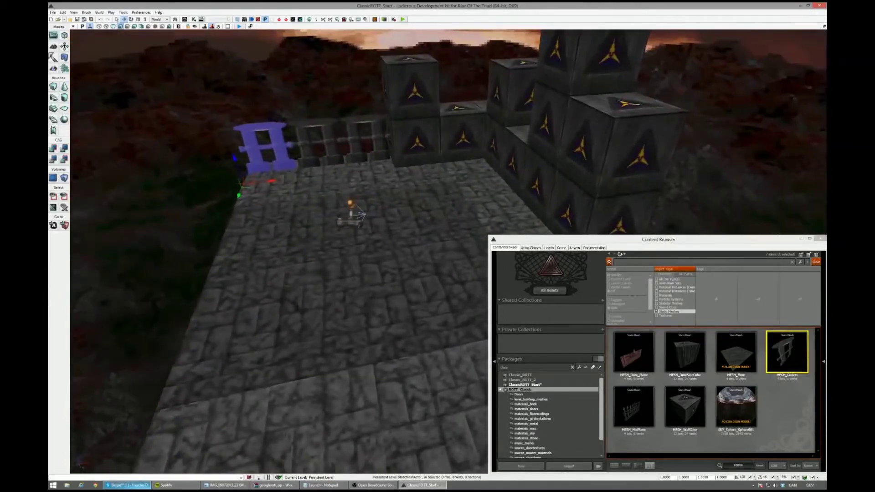
click(281, 190)
ctrl+click(285, 235)
ctrl+click(276, 319)
ctrl+click(263, 422)
right_drag(262, 422, 263, 461)
click(130, 432)
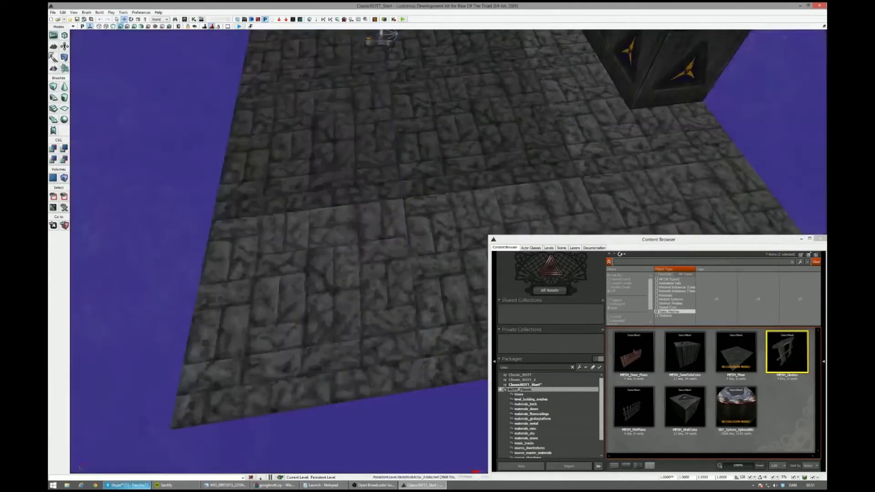
right_drag(130, 432, 108, 430)
key(ctrl+z)
alt+drag(320, 324, 172, 322)
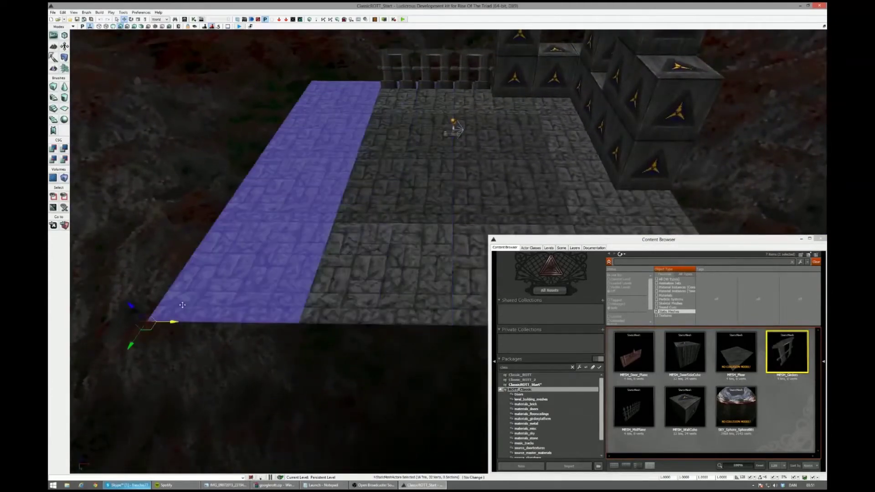
middle_drag(172, 322, 132, 322)
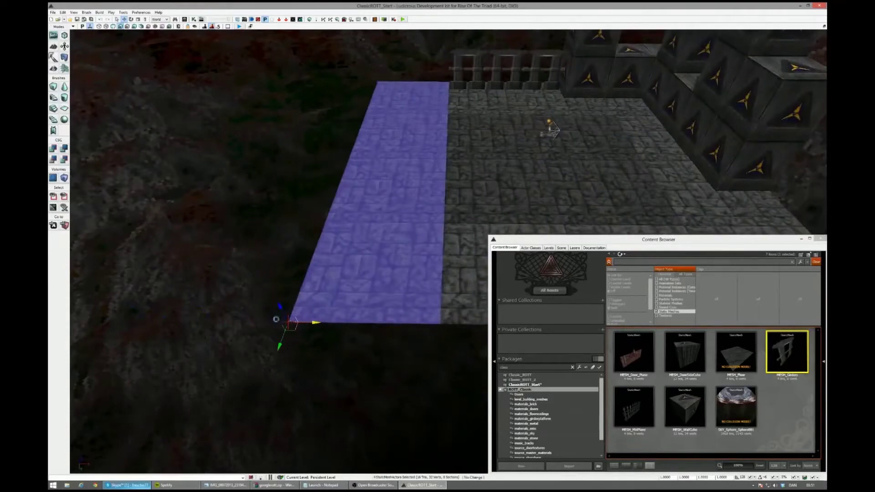
alt+drag(315, 323, 165, 322)
Step: Select the full row of floor tiles along the edge opposite the girder fence and duplicate it outward to widen the floor
right_drag(165, 322, 283, 299)
click(470, 173)
ctrl+click(456, 198)
ctrl+click(436, 235)
ctrl+click(411, 302)
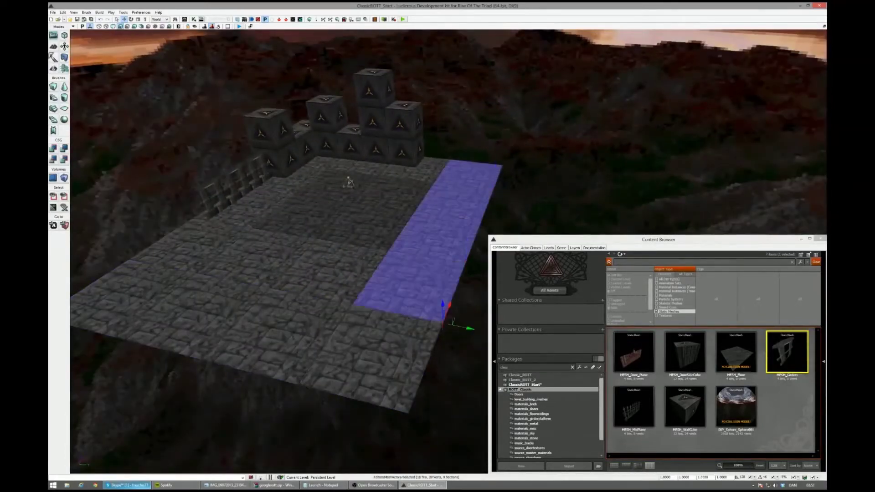
ctrl+click(381, 356)
alt+drag(432, 419, 491, 436)
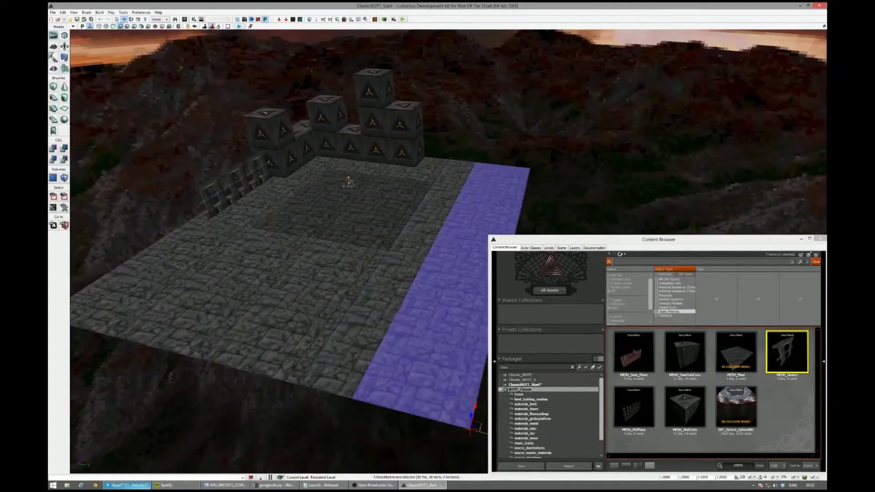
right_drag(453, 412, 493, 421)
alt+drag(410, 368, 469, 358)
Step: Play-test the ClassicROTT_Start map inside the editor viewport and return to editing
right_drag(459, 355, 384, 285)
key(Escape)
click(240, 27)
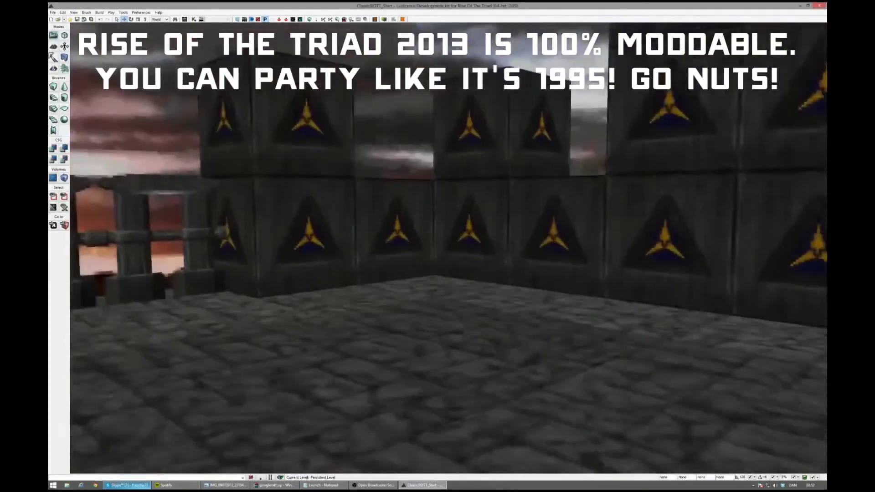
key(Escape)
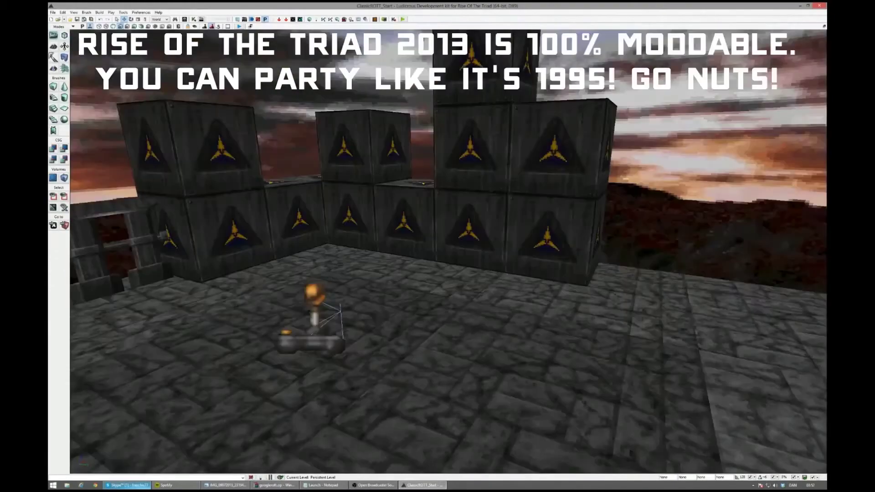
Step: Open the map's World Properties and expand the Game Type category
click(73, 13)
click(93, 42)
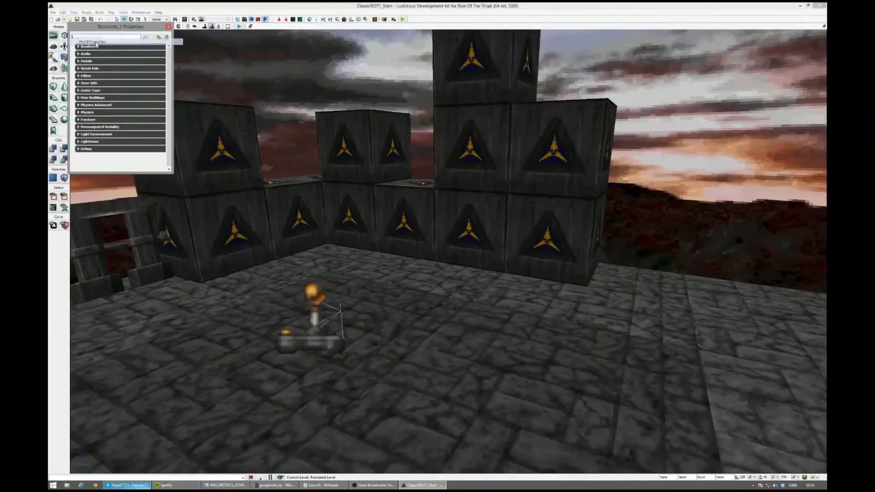
click(105, 90)
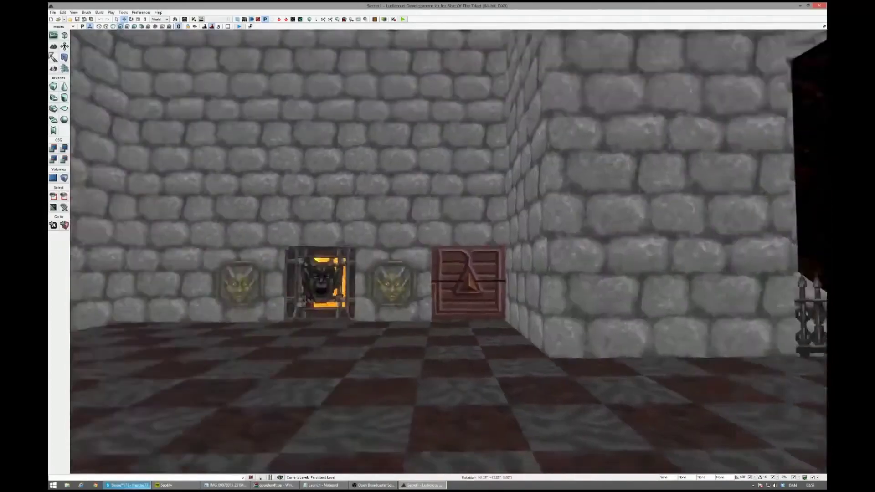
right_drag(437, 251, 283, 258)
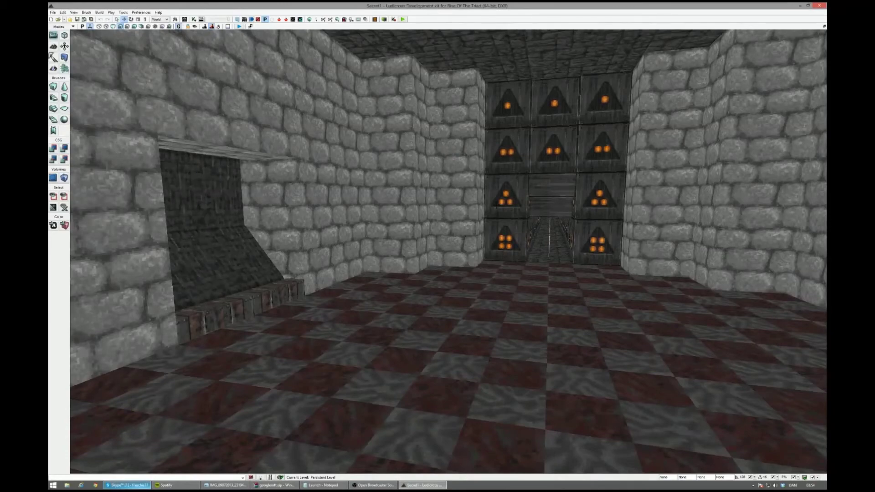
right_drag(449, 252, 459, 279)
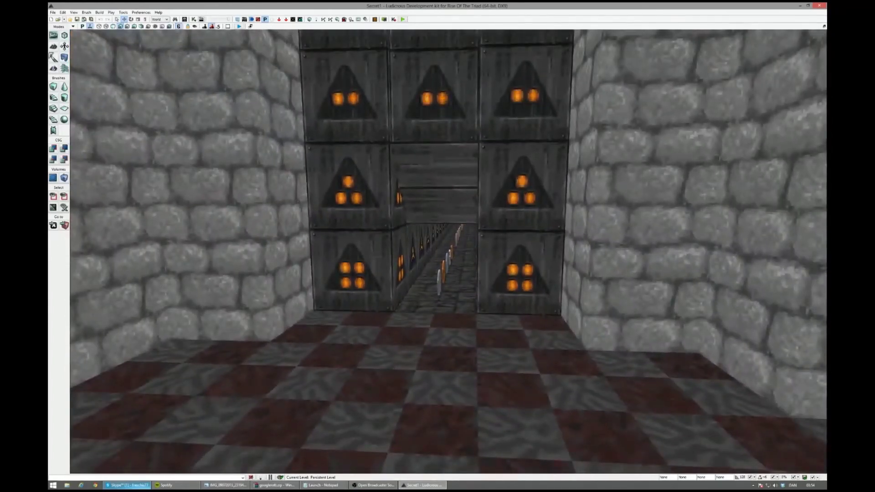